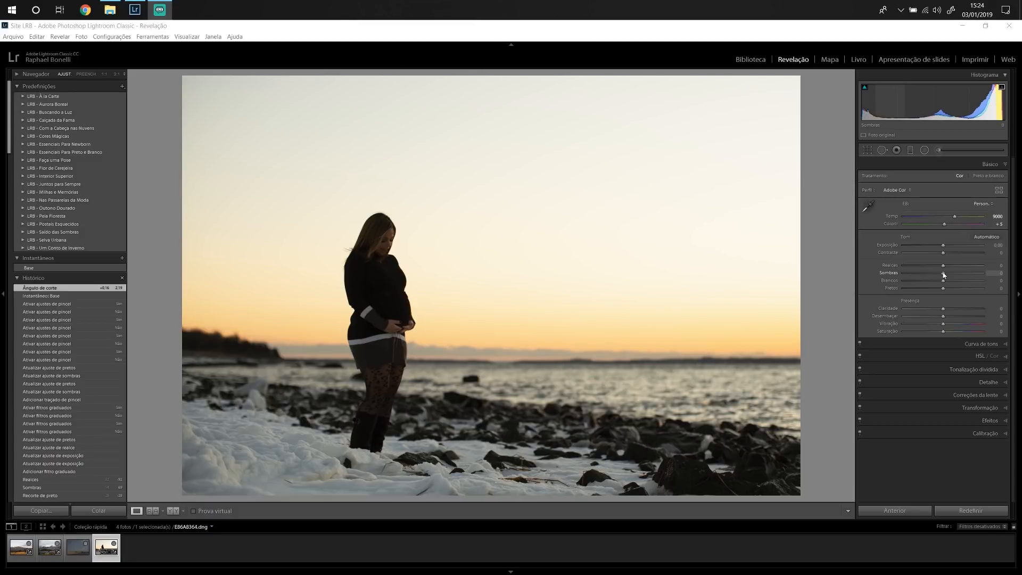
drag(944, 274, 962, 280)
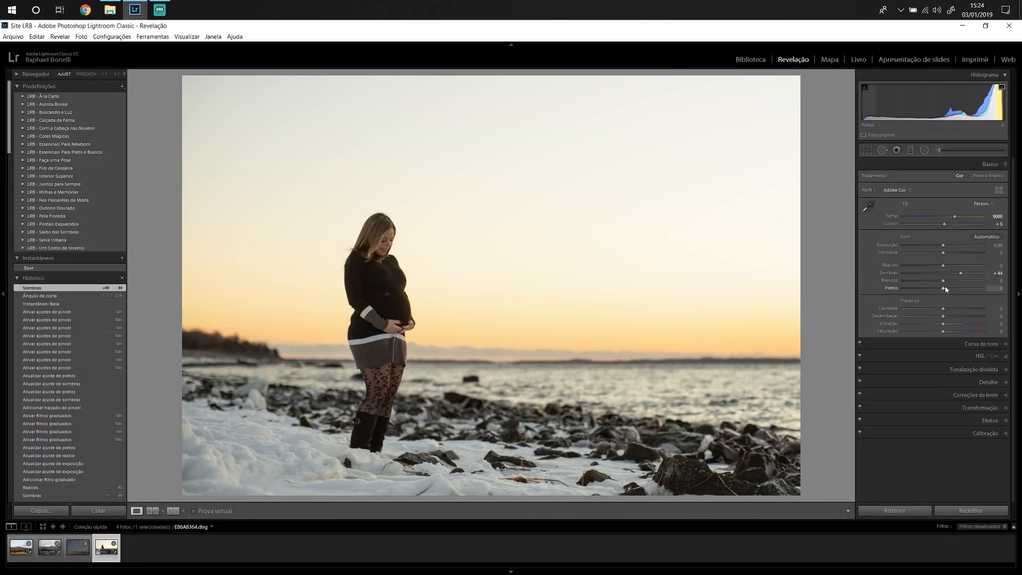
drag(944, 265, 948, 268)
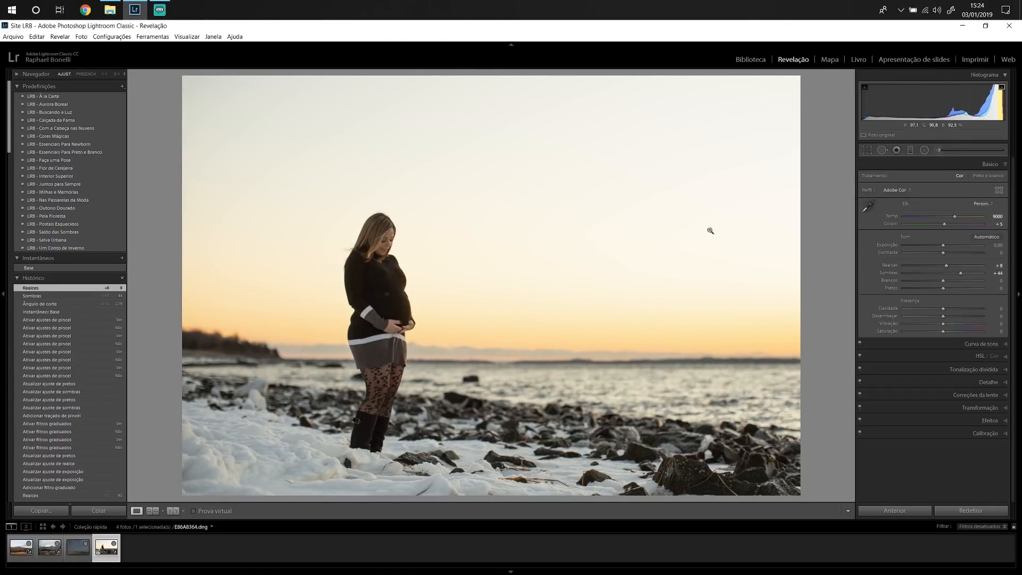
drag(940, 265, 897, 249)
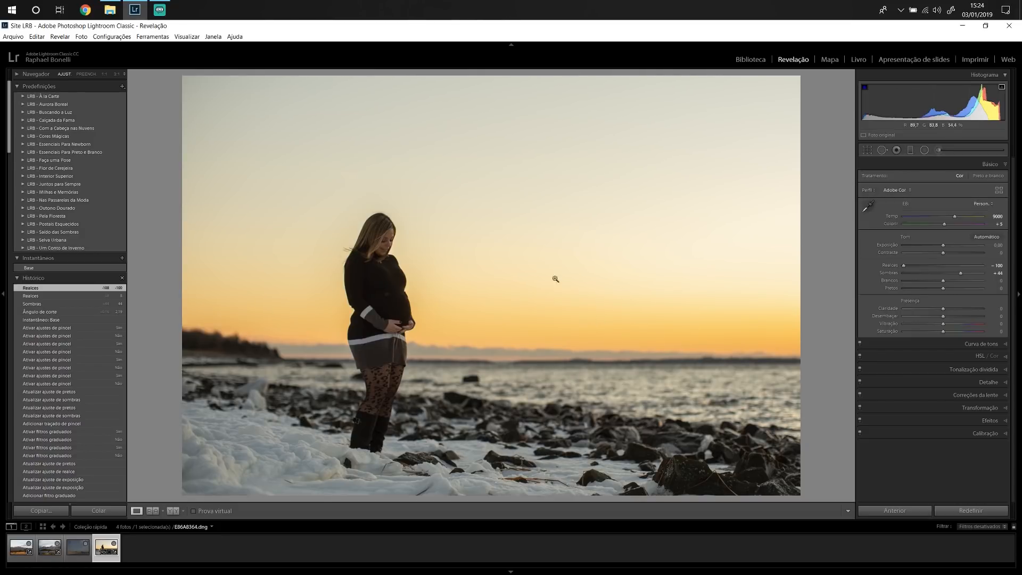
double_click(906, 238)
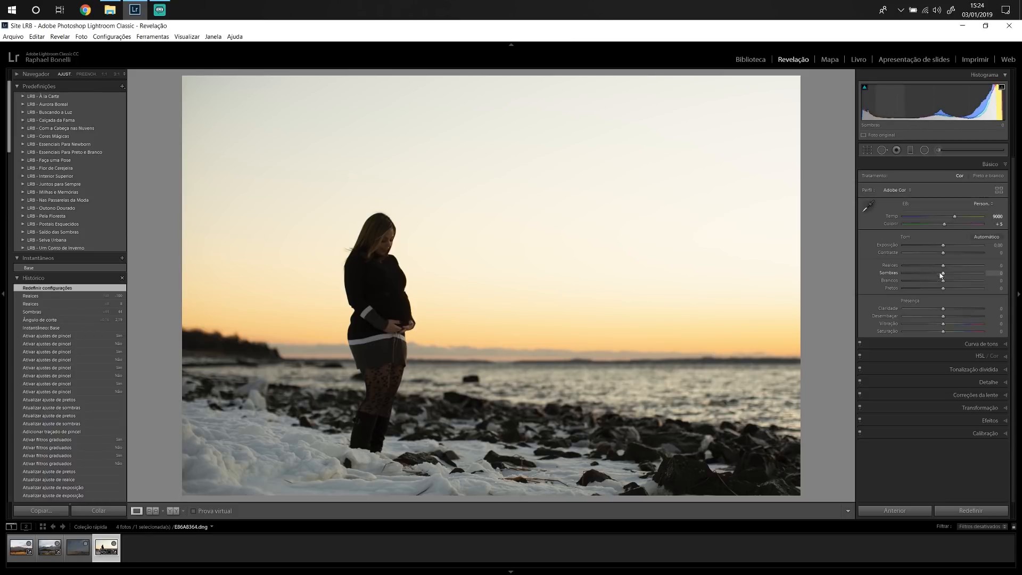
drag(946, 281, 966, 281)
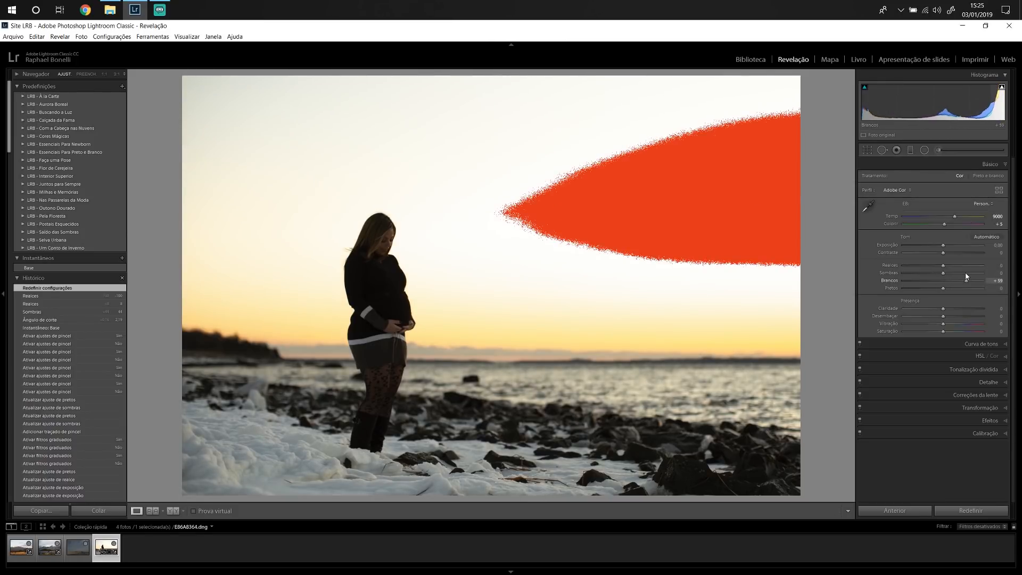
double_click(891, 283)
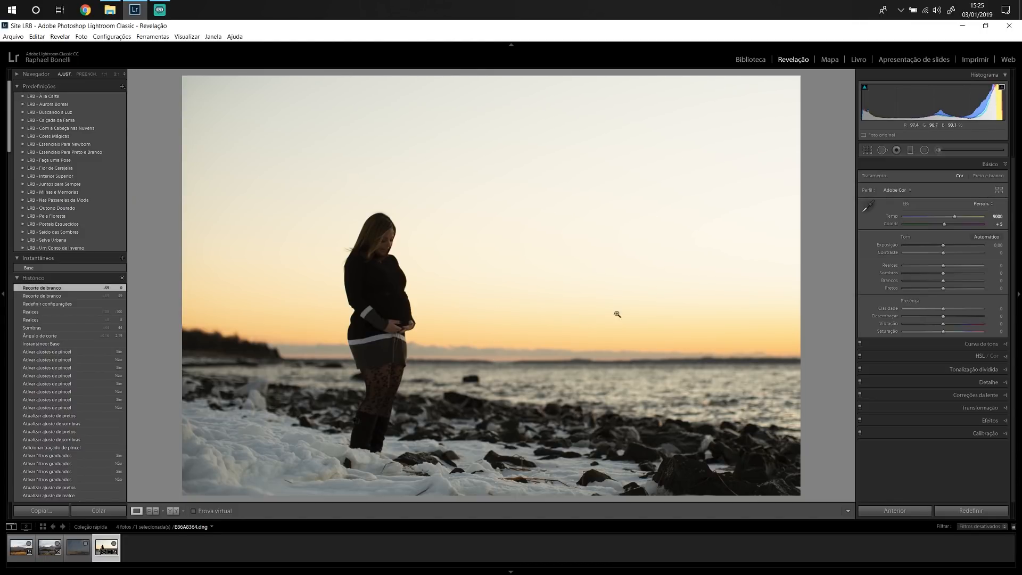
- Set the photo's basic tone to Shadows +63, Highlights −90, Whites +4 and Blacks −12
drag(942, 272, 959, 280)
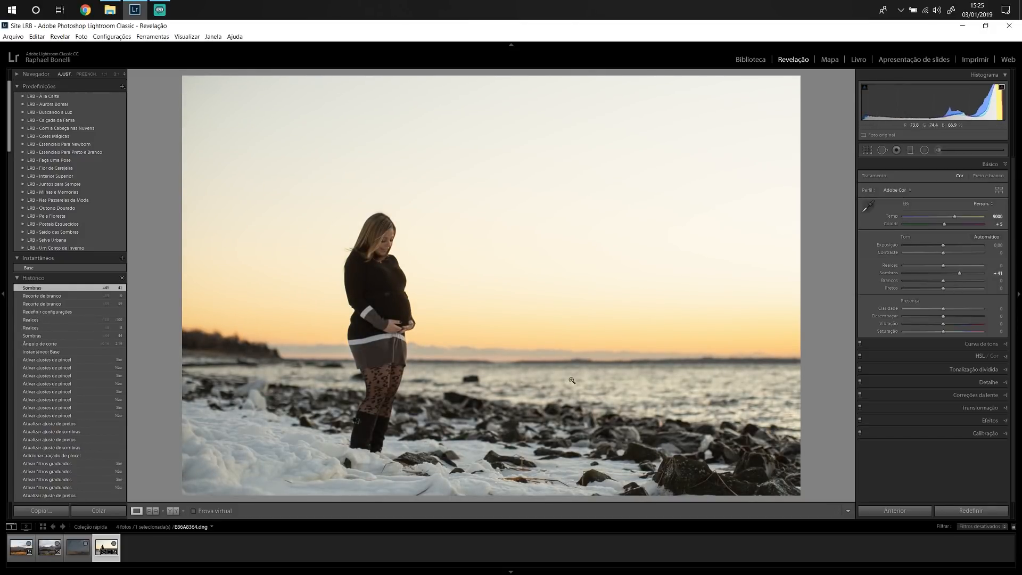
drag(943, 265, 915, 265)
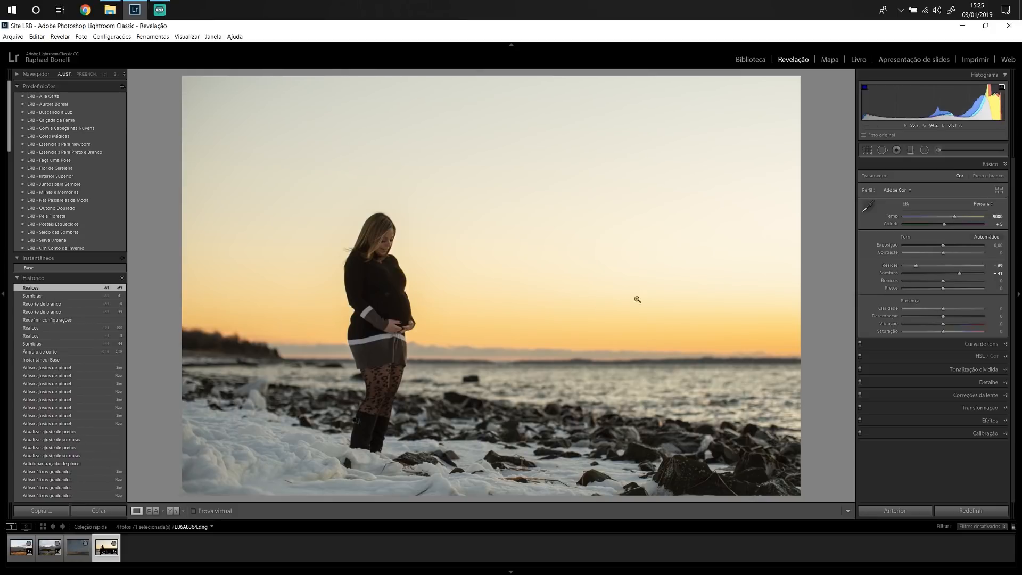
mouse_move(945, 283)
mouse_down()
mouse_move(969, 277)
mouse_move(940, 292)
mouse_up()
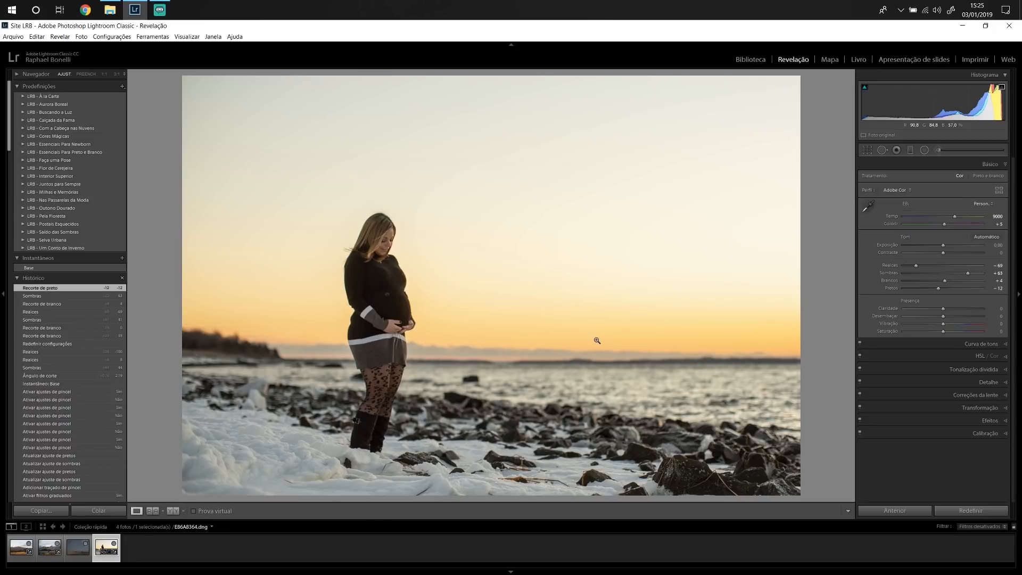
drag(917, 269, 909, 269)
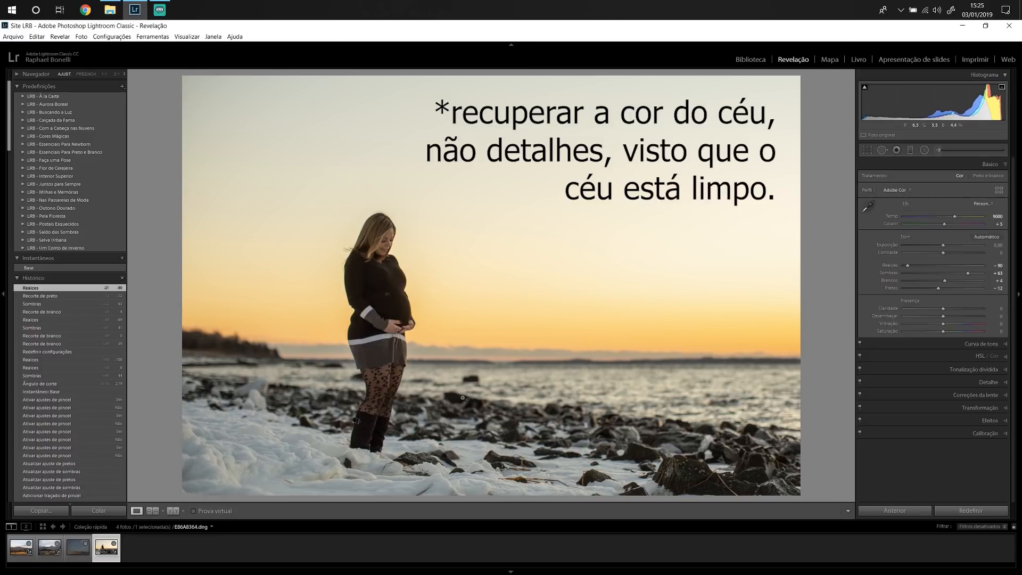
- Compare the photo before and after the global tone adjustments
key(backslash)
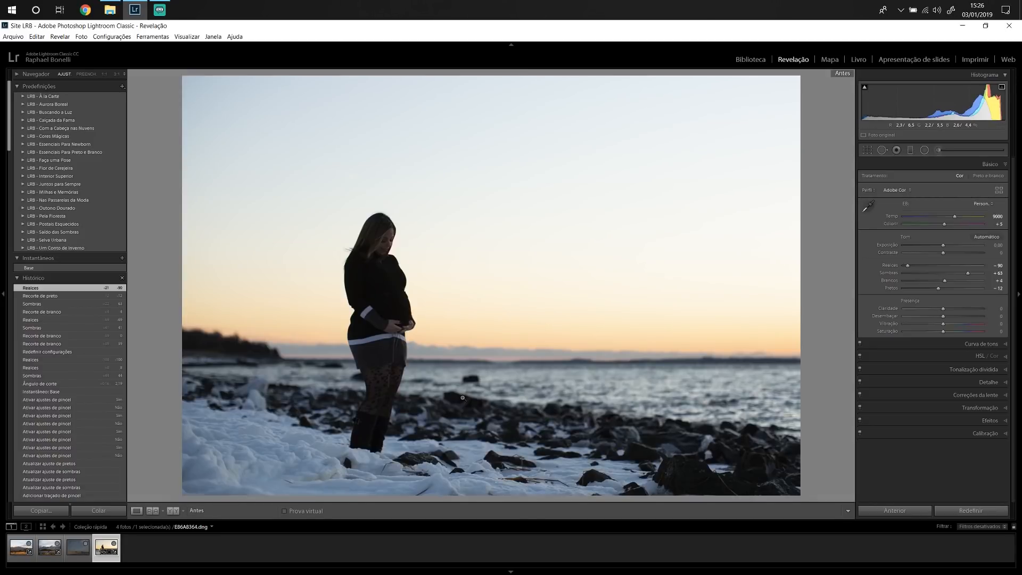
key(backslash)
key(backslash)
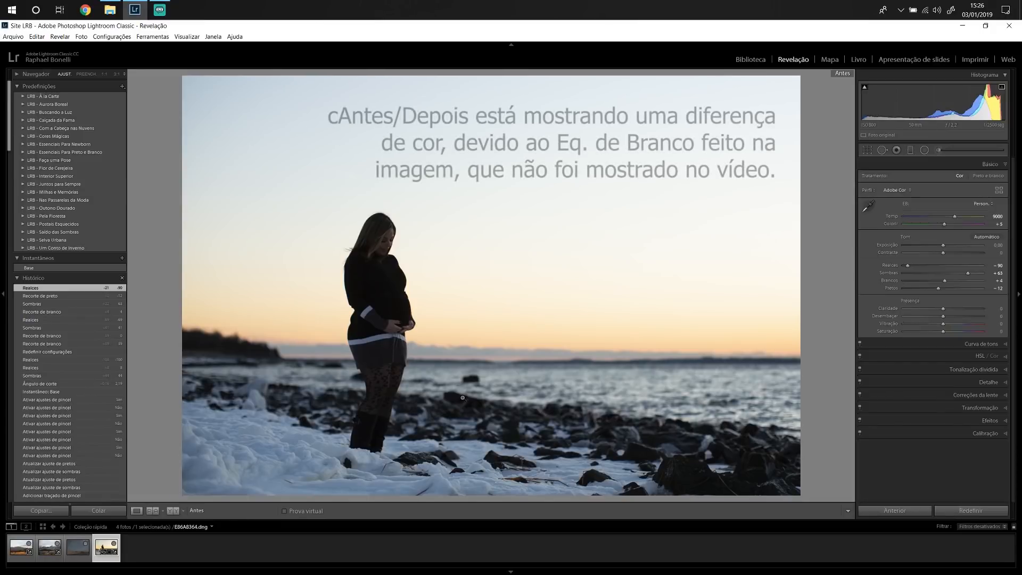
key(backslash)
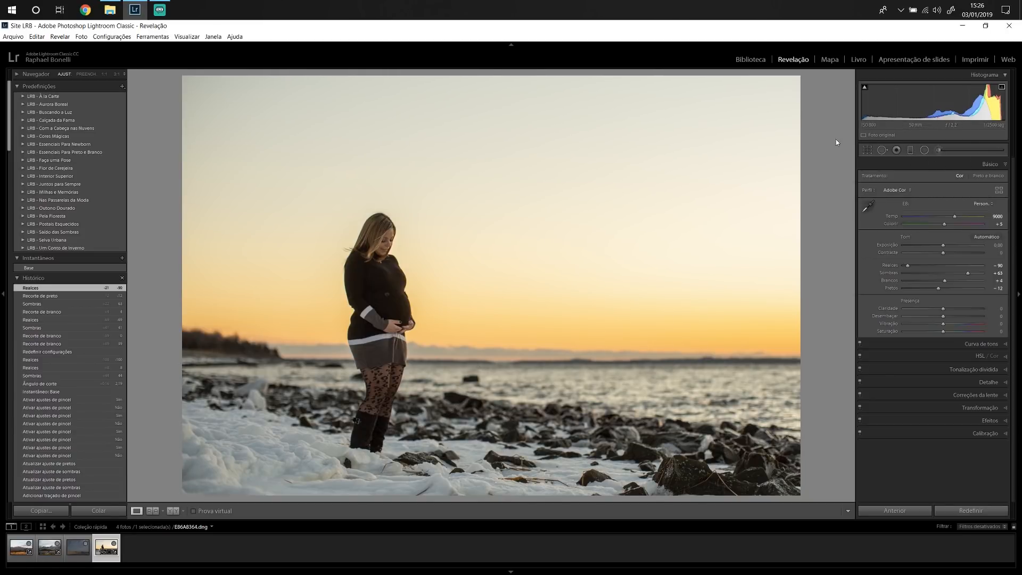
- Reset the graduated filter's effect values and add a narrow horizontal filter across the horizon, covering the sea, rocks and snow
click(910, 151)
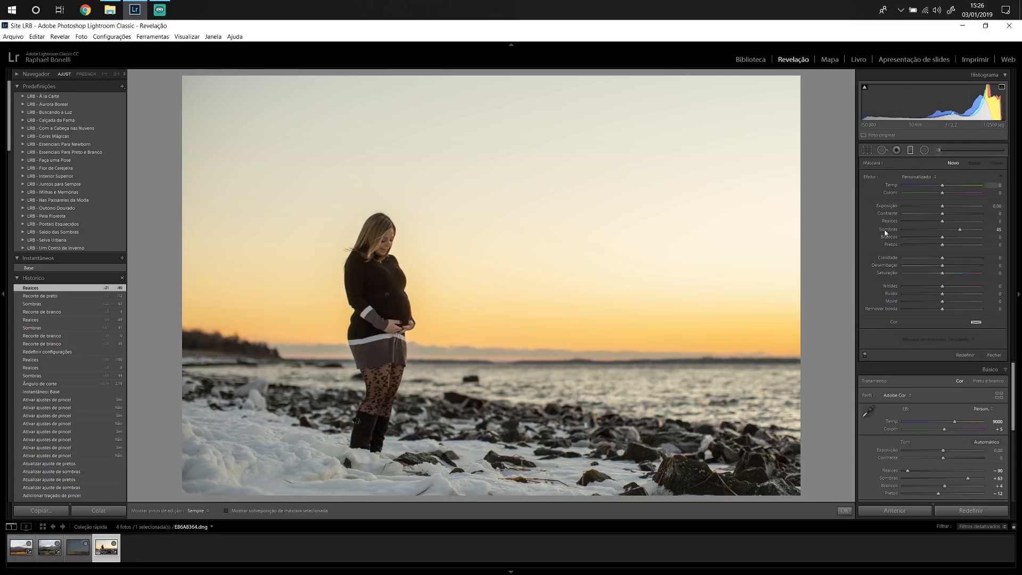
double_click(871, 175)
drag(492, 388, 494, 343)
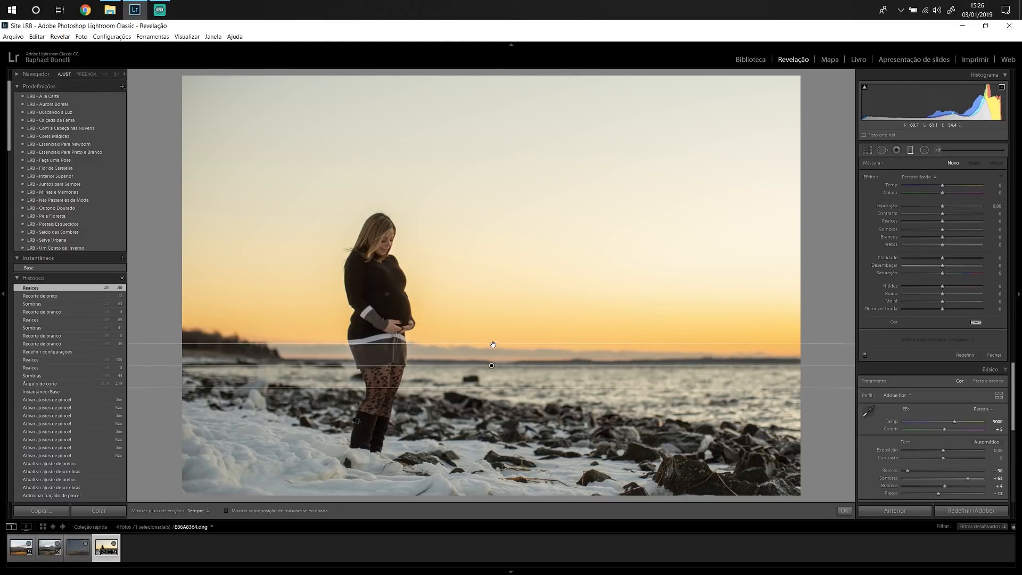
drag(495, 342, 494, 340)
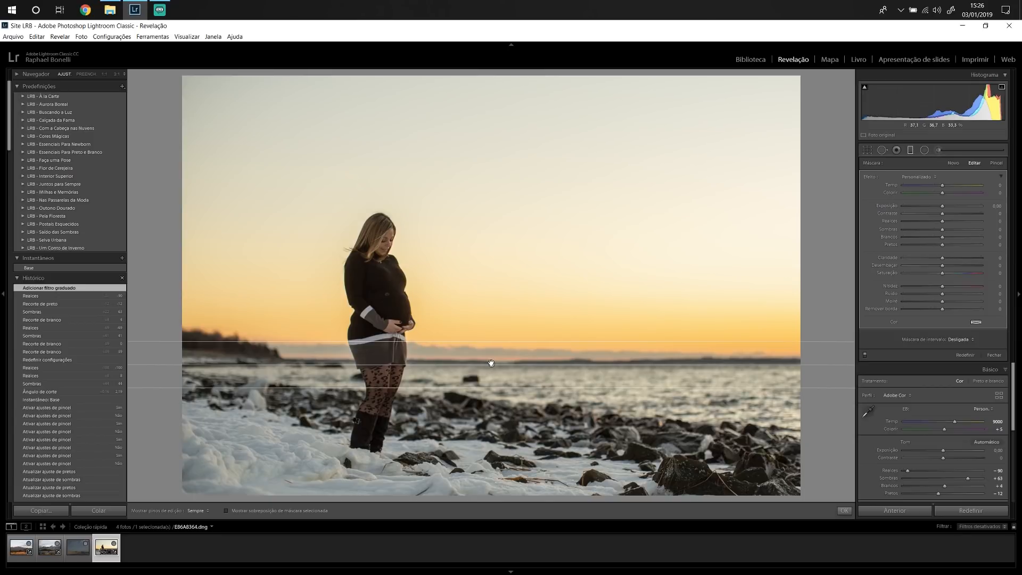
- Adjust the foreground graduated filter to Highlights 42, Shadows 8, Whites 17 and Blacks −8
mouse_move(491, 363)
drag(936, 229, 951, 235)
mouse_move(951, 230)
mouse_down()
mouse_move(958, 222)
mouse_move(951, 237)
mouse_up()
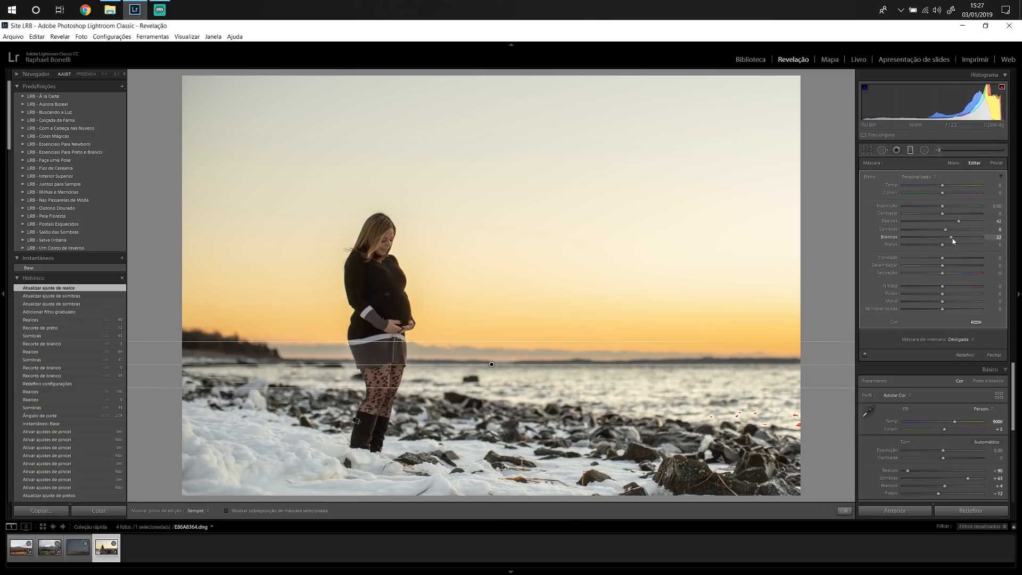
drag(953, 240, 950, 241)
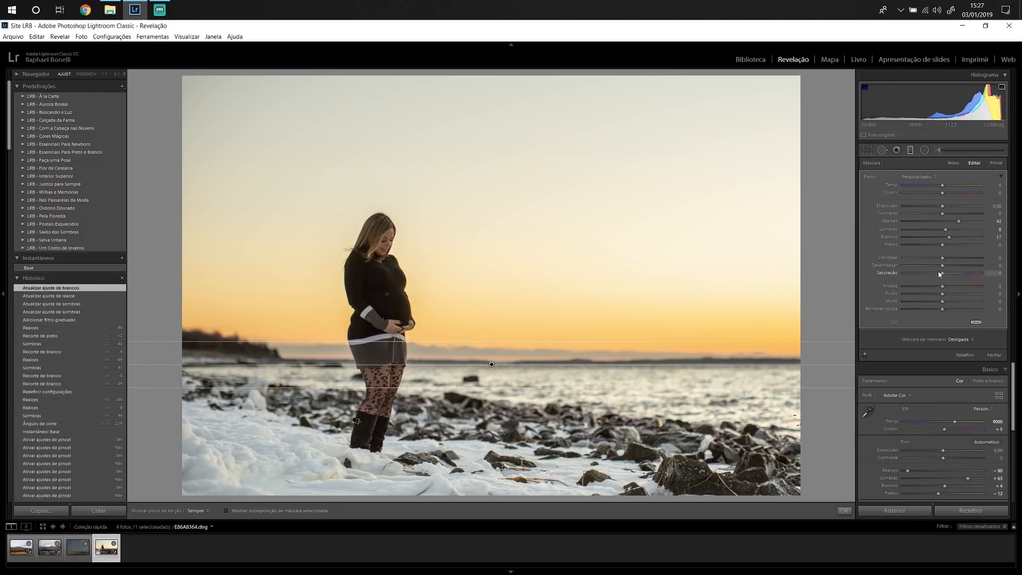
drag(942, 247, 933, 246)
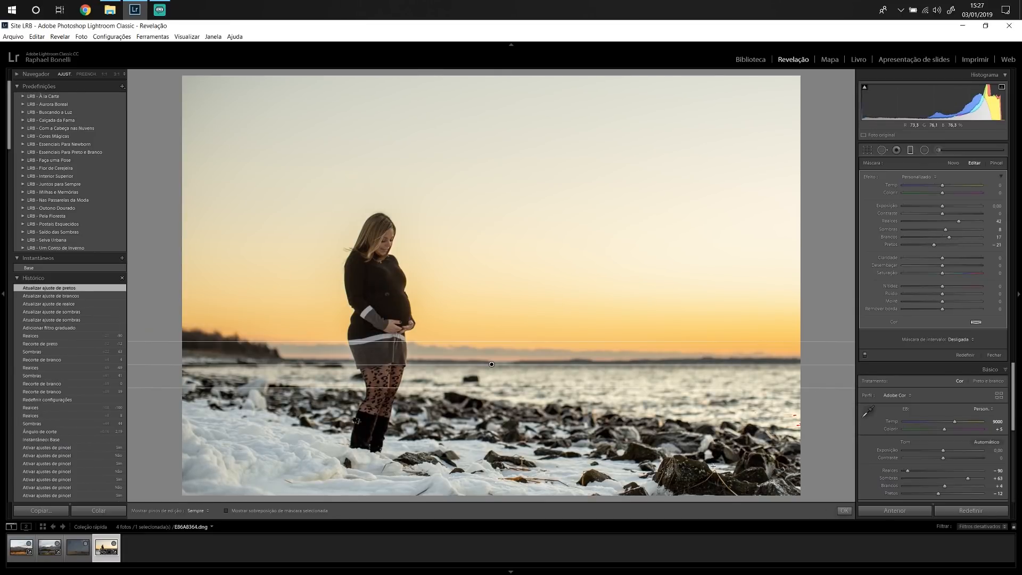
drag(938, 247, 940, 247)
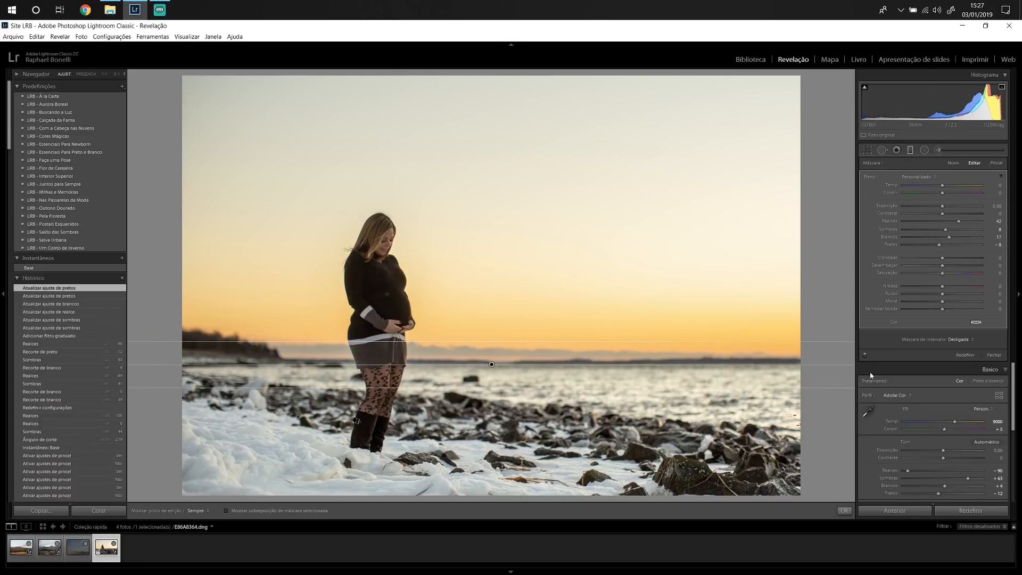
- Compare the foreground with the graduated filter turned off and on, leaving it enabled
click(865, 356)
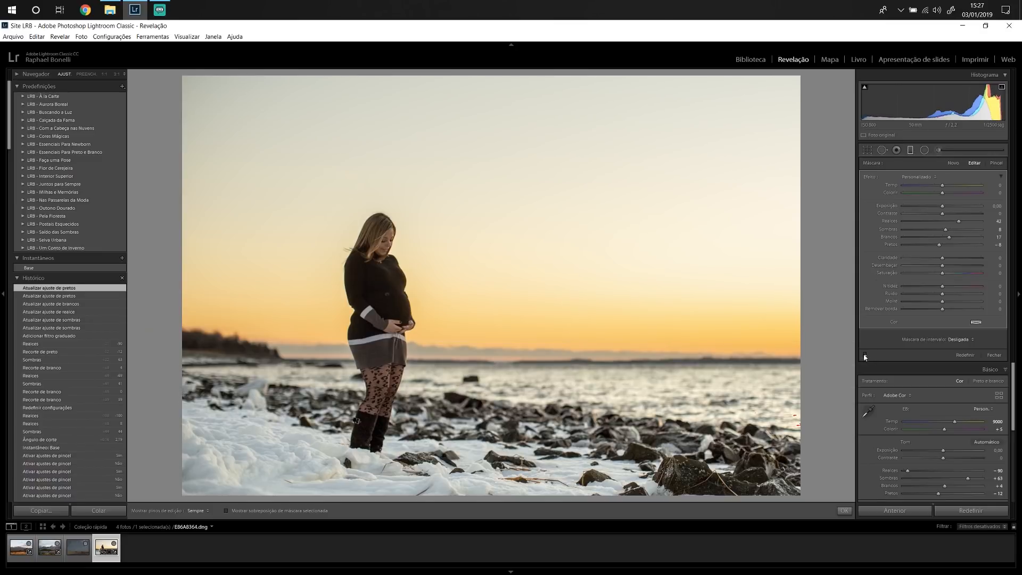
click(865, 356)
click(865, 356)
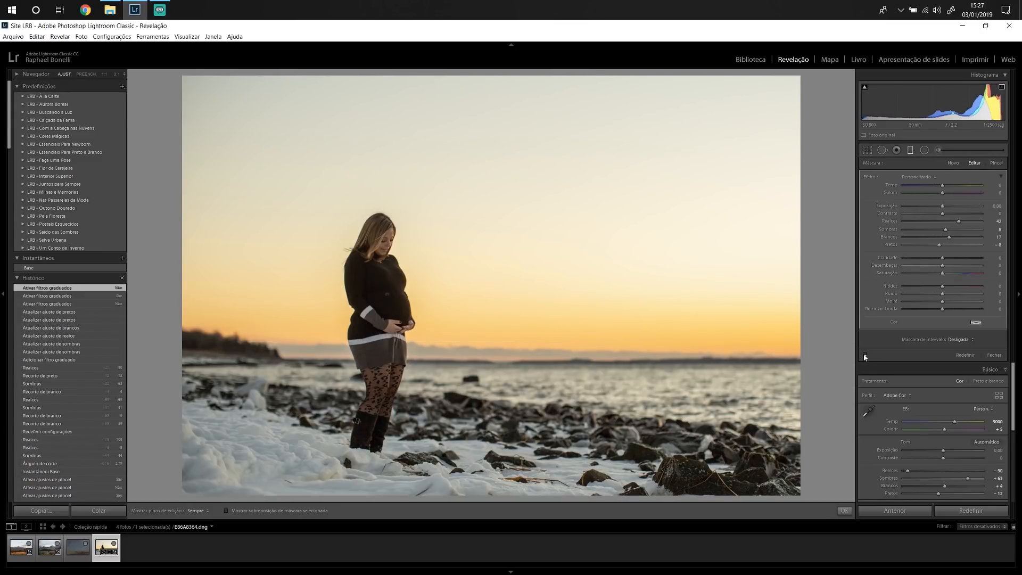
click(865, 355)
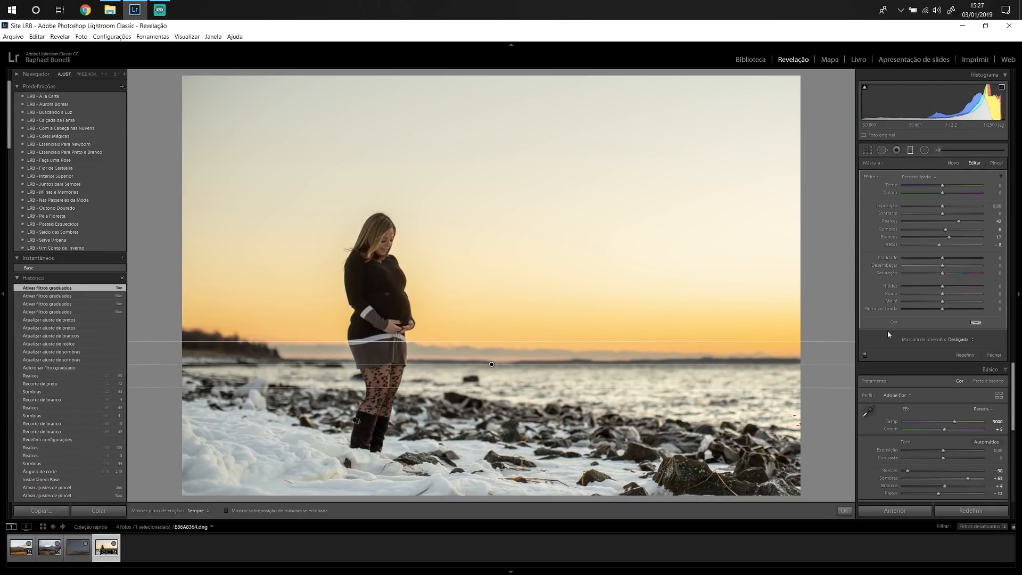
- Paint over the woman's head with an adjustment brush of size 4.0 and Shadows at 17
click(944, 149)
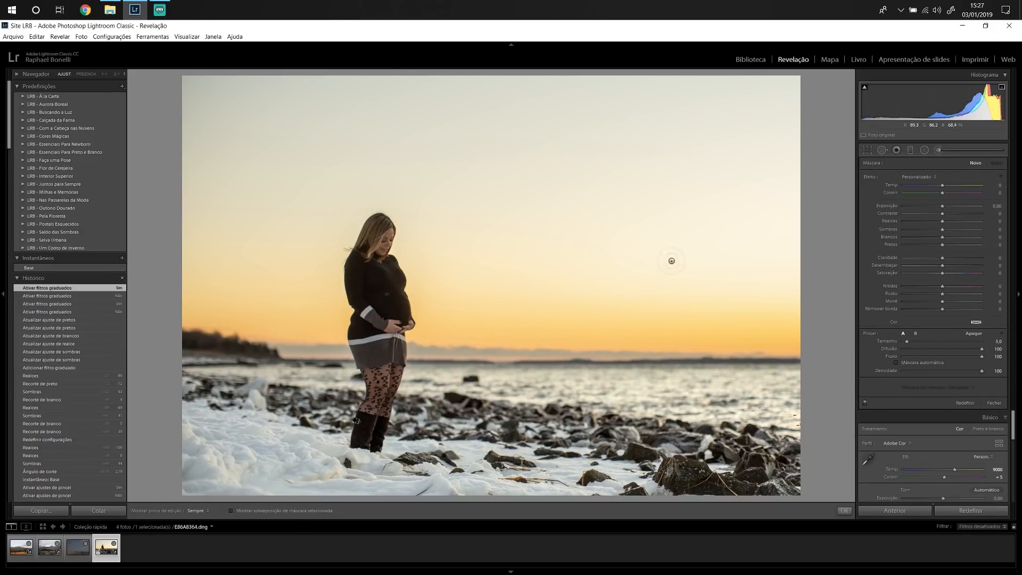
drag(942, 229, 949, 236)
scroll(378, 245, down, 1)
key(h)
key(h)
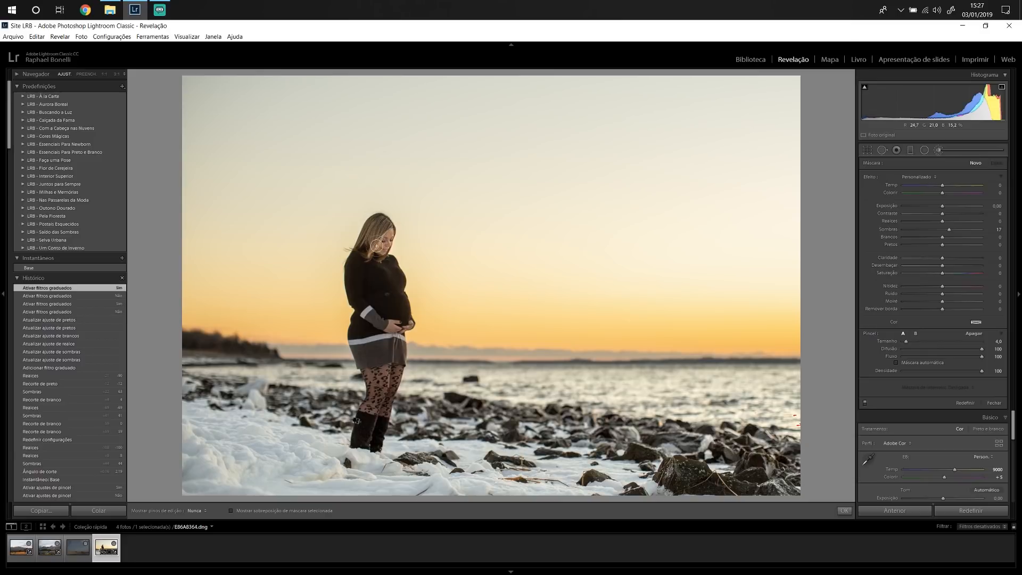
click(379, 228)
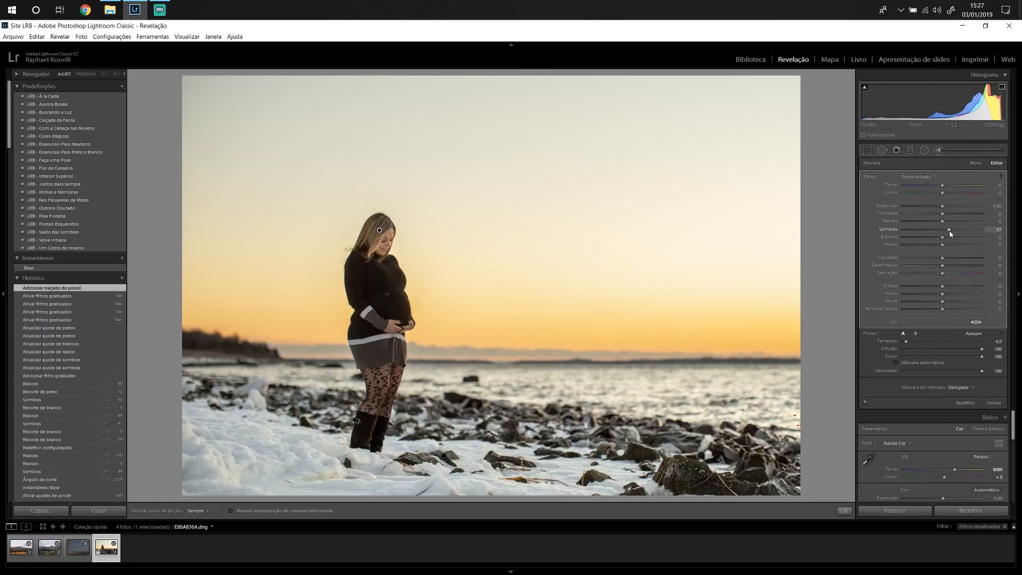
- Refine the brush adjustment on the woman's head to Shadows 13 and Blacks −4
drag(950, 232, 949, 232)
drag(951, 232, 941, 246)
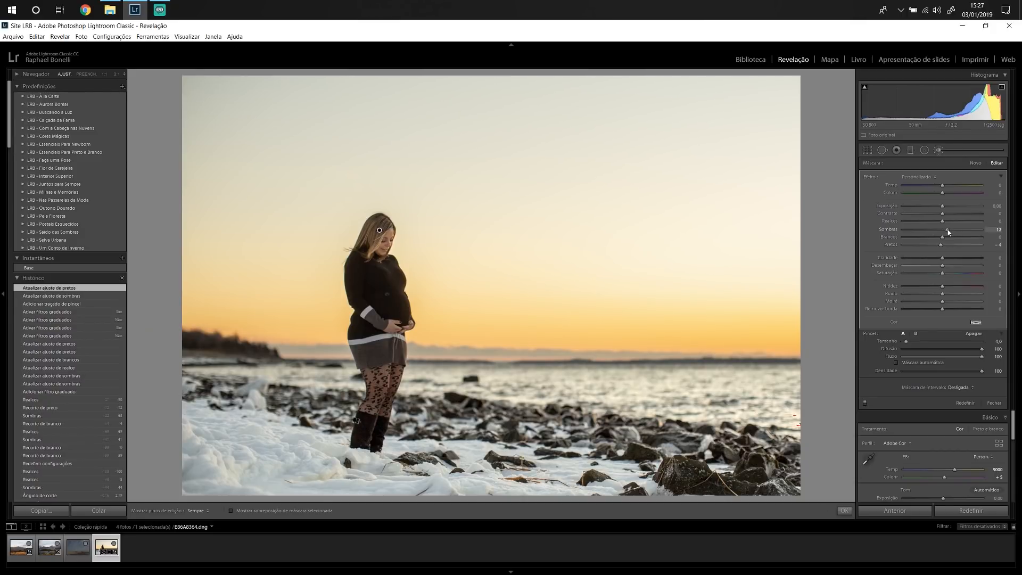
drag(949, 232, 949, 232)
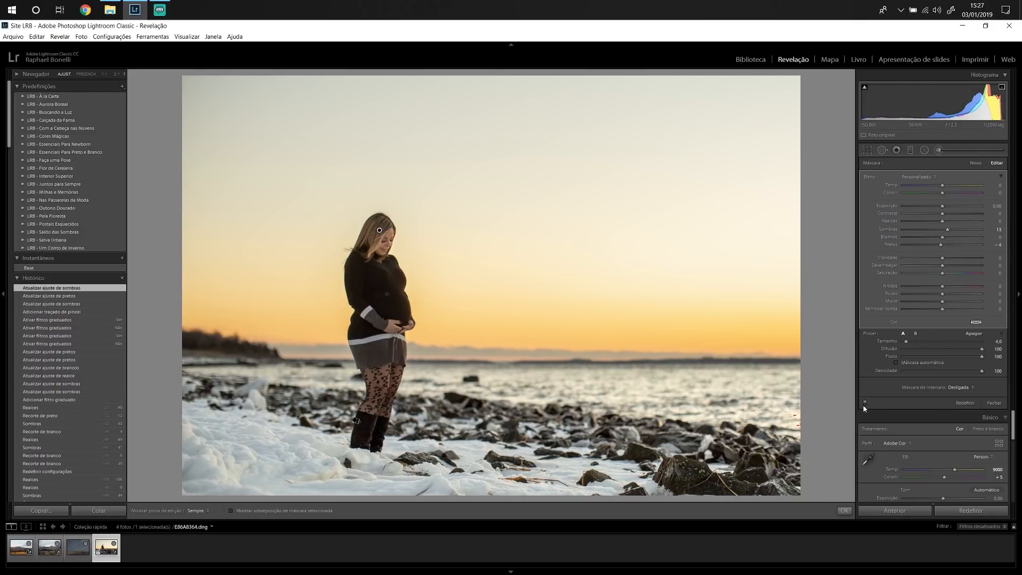
- Compare the photo with the brush adjustment off and on, leave it enabled and close the adjustment brush
click(864, 403)
click(865, 403)
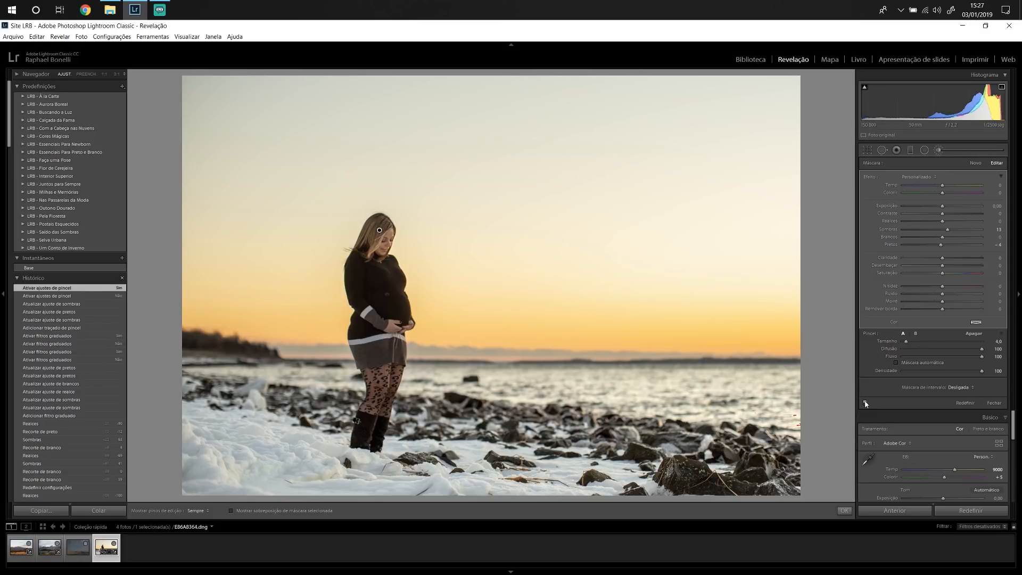
click(943, 150)
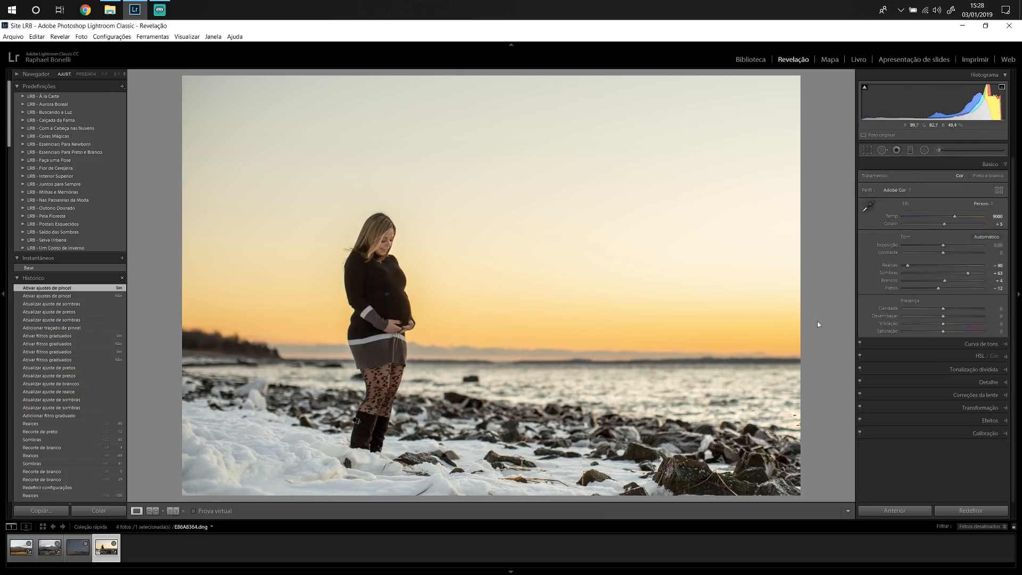
- Compare the original photo with the fully edited version, including the local adjustments
key(backslash)
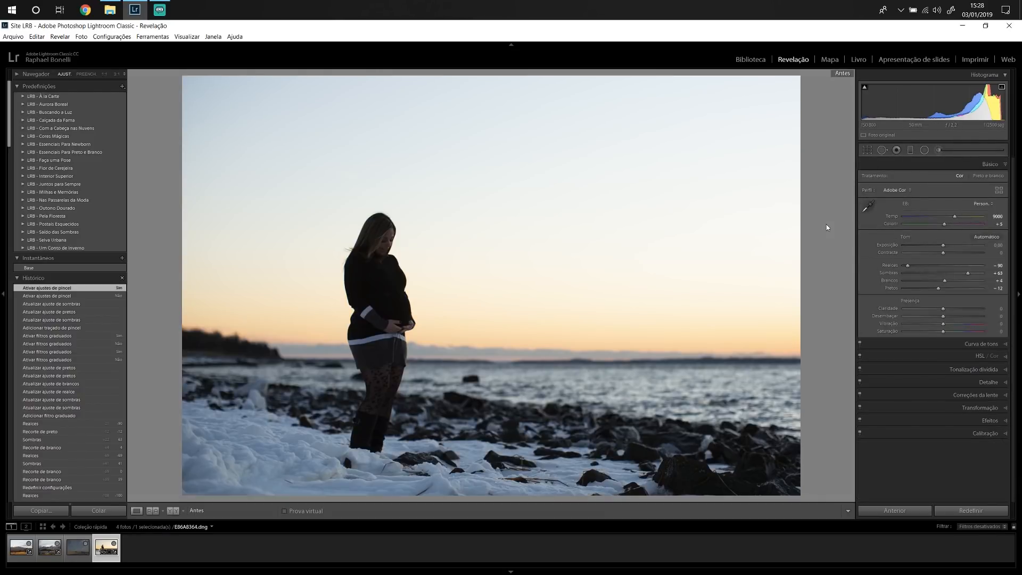
key(backslash)
key(backslash)
key(backslash)
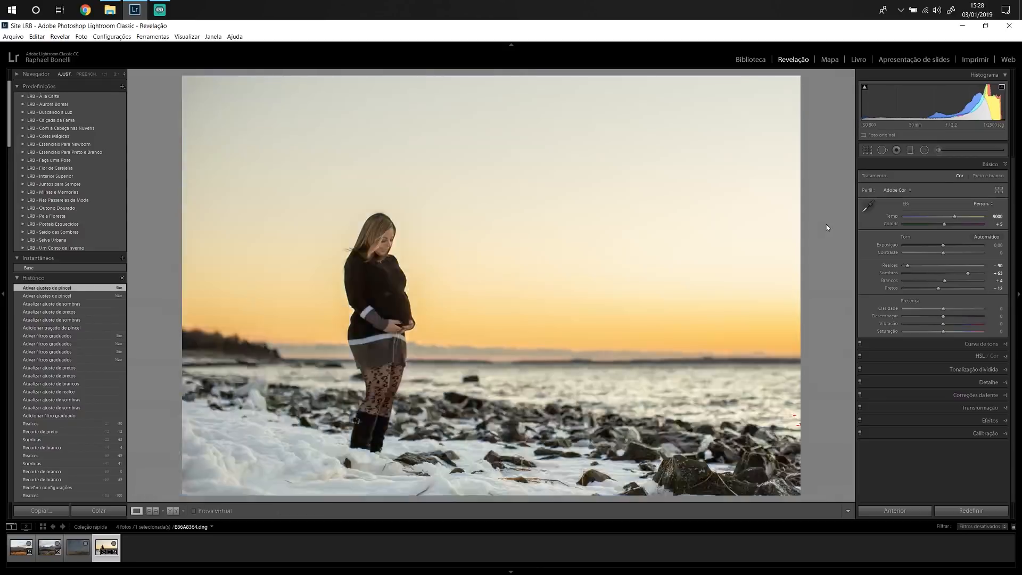